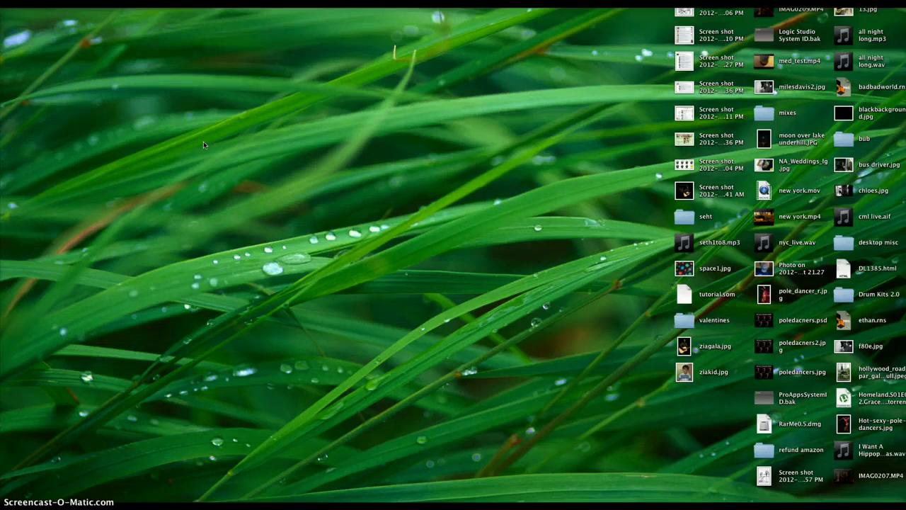
- Launch Apogee Maestro from the application launcher
key("ctrl+space")
type("ma")
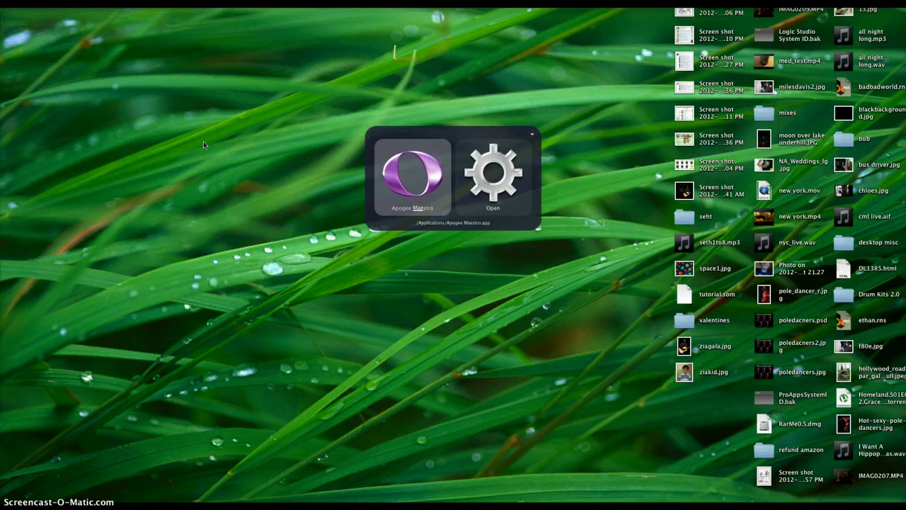
key("Return")
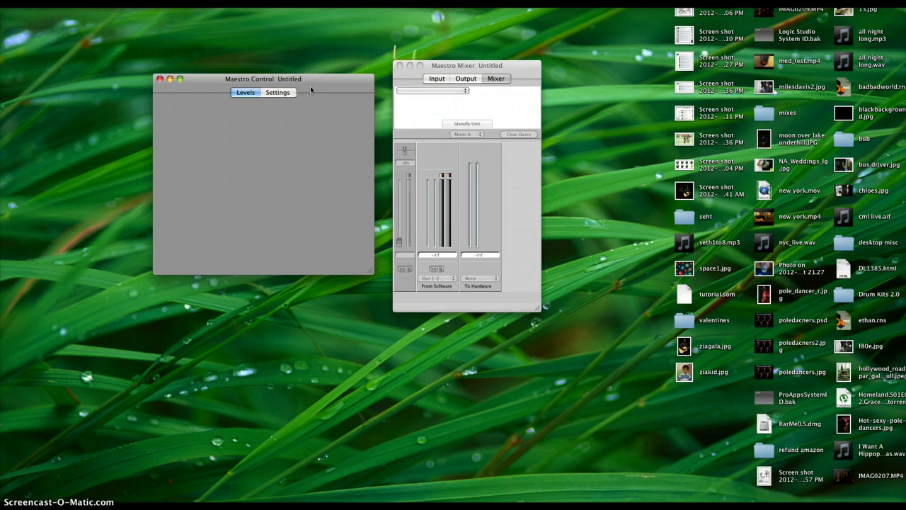
- Review Maestro's Settings tab, then close the Maestro Control and Maestro Mixer windows
left_click(284, 92)
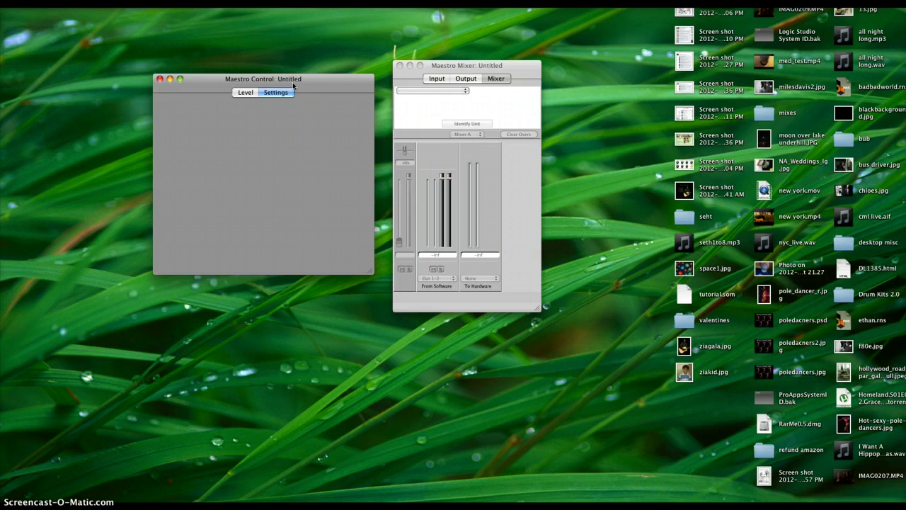
left_click(290, 85)
left_click(257, 82)
left_click(257, 82)
left_click(159, 79)
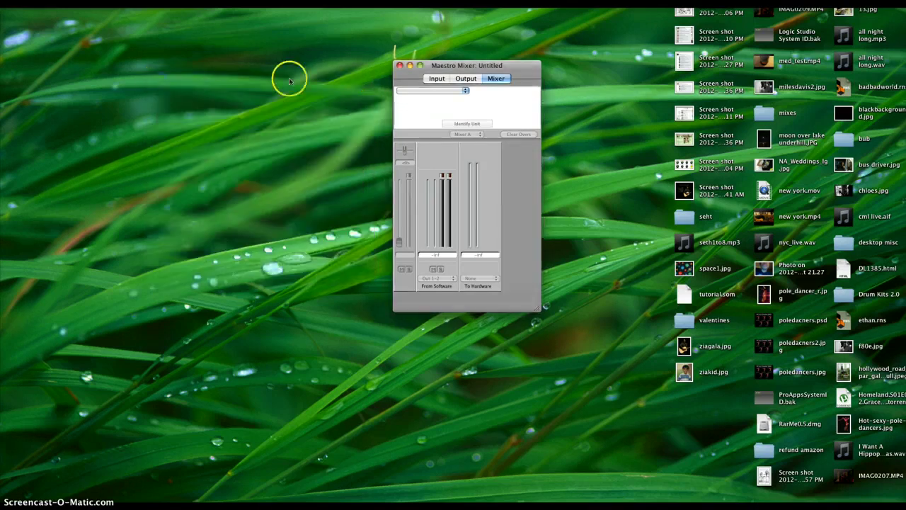
left_click(397, 65)
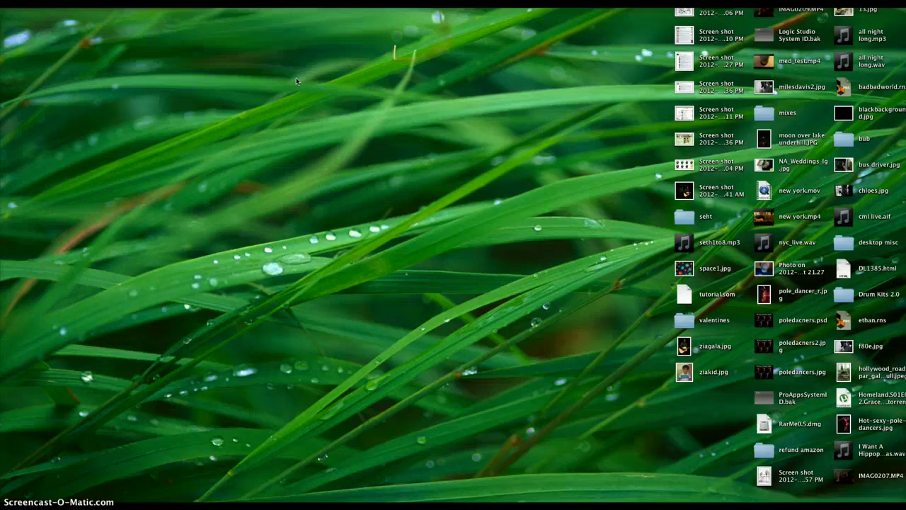
- Launch Logic Pro and open its Audio preferences
key("super+Tab")
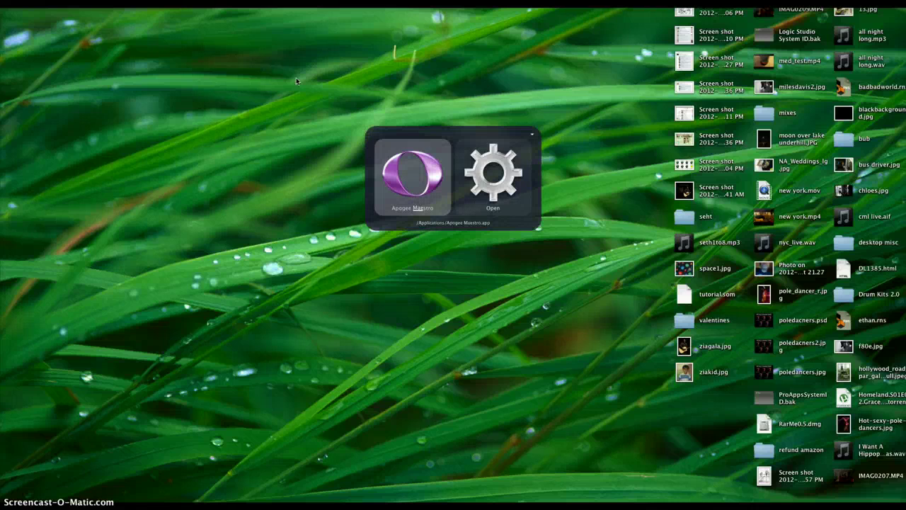
type("l")
key("Return")
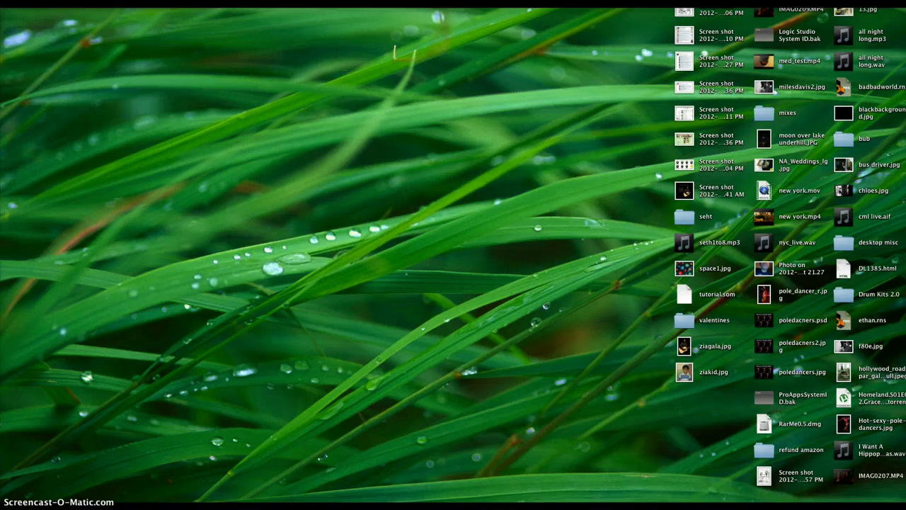
left_click(39, 15)
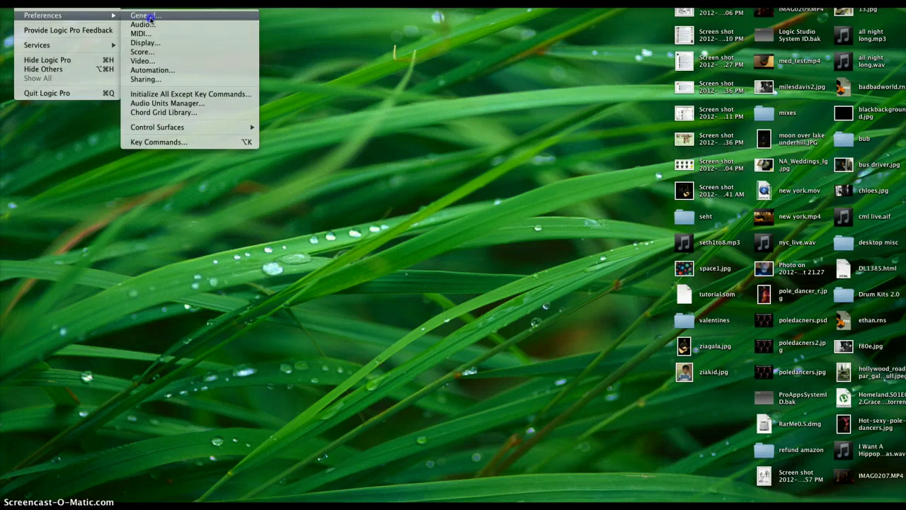
left_click(151, 25)
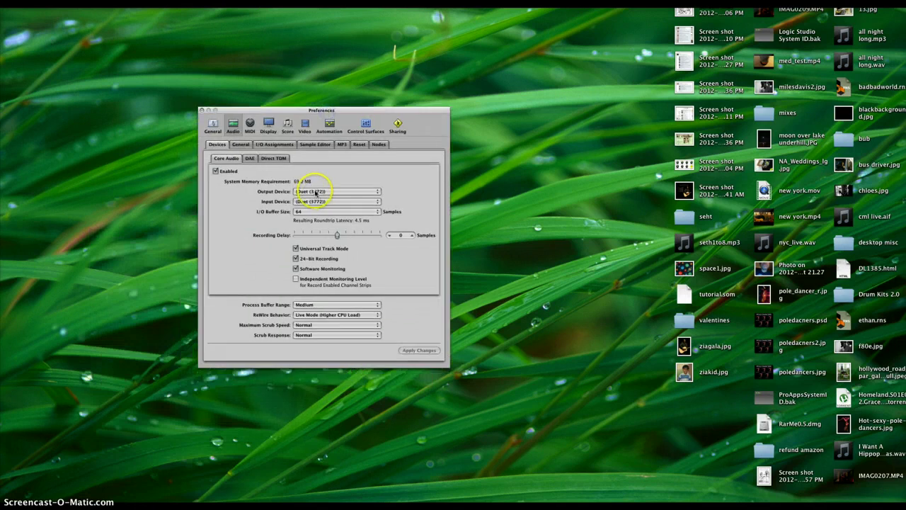
- Confirm Duet (3772) as the audio output device
left_click(315, 191)
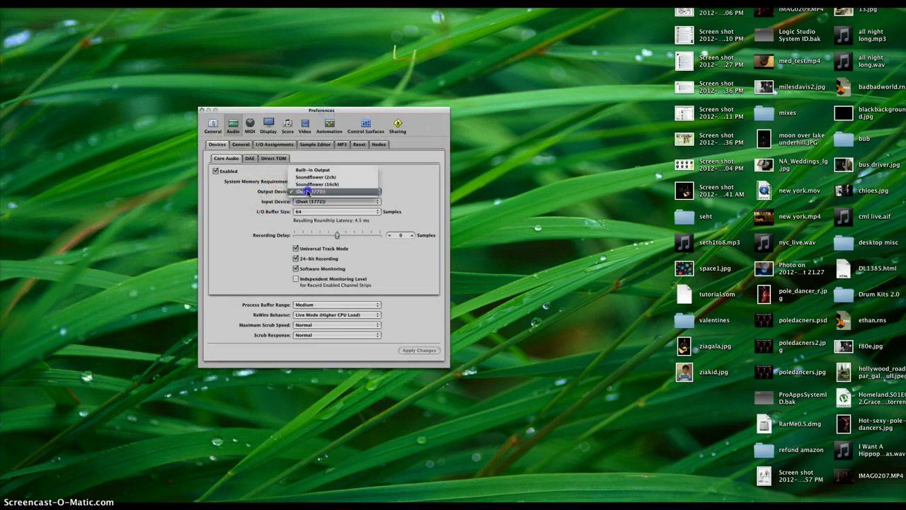
left_click(369, 191)
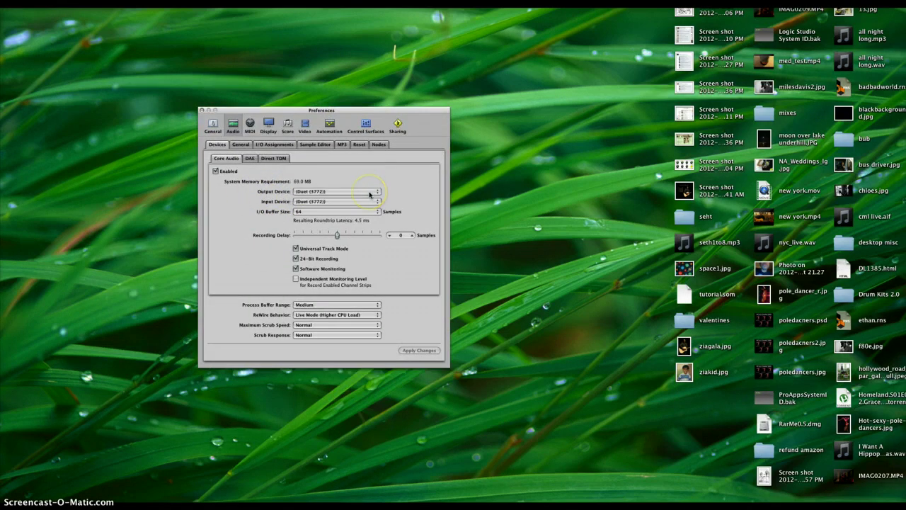
left_click(369, 191)
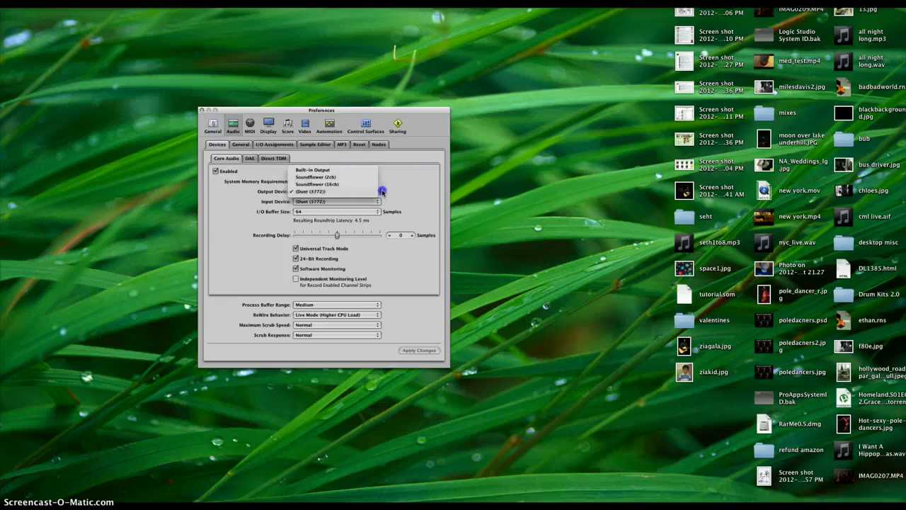
left_click(382, 191)
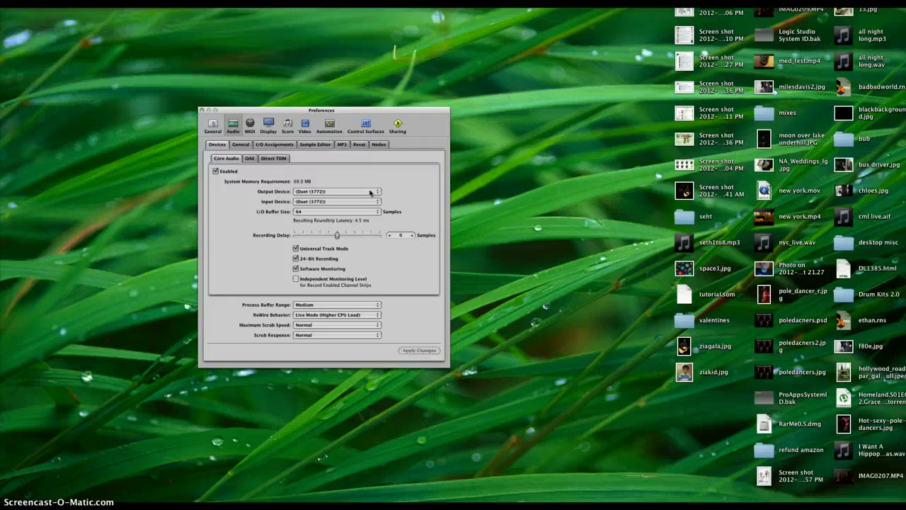
left_click(370, 191)
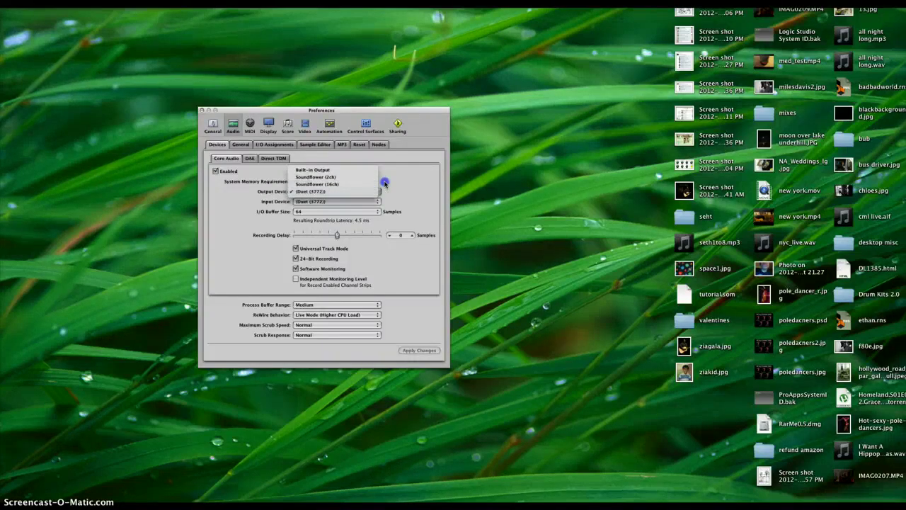
left_click(384, 182)
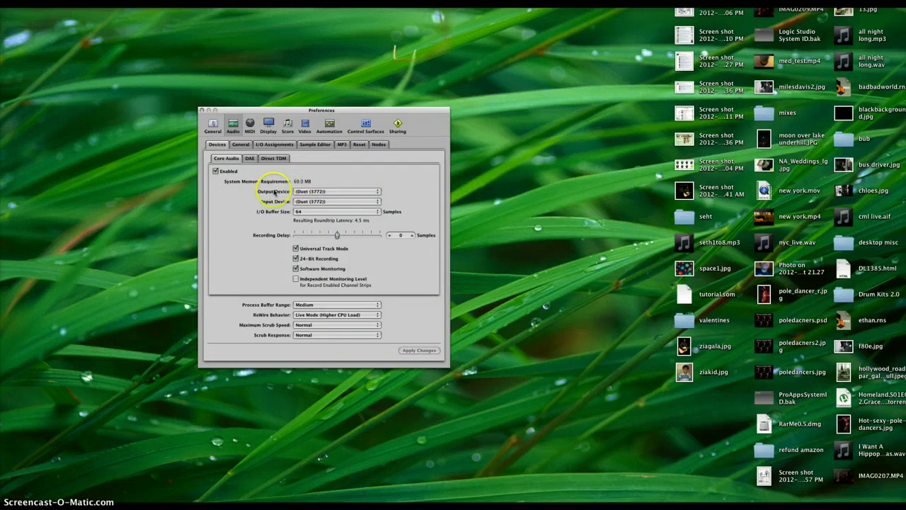
- Set ReWire Behavior to Live Mode, apply the changes and close preferences
left_click(310, 315)
left_click(310, 315)
left_click(305, 315)
left_click(305, 315)
left_click(417, 351)
left_click(203, 111)
- Start a new Empty Project and dismiss the audio interface alert
left_click(63, 4)
left_click(92, 6)
double_click(425, 92)
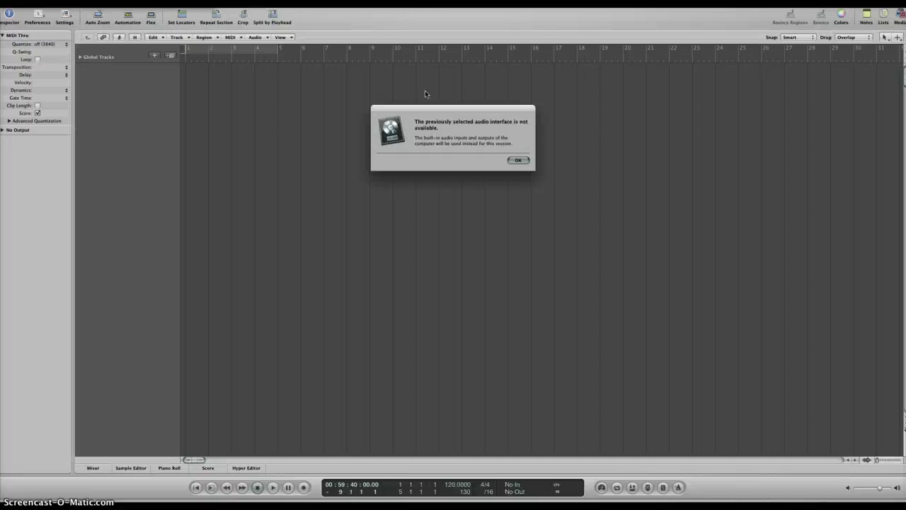
left_click(517, 158)
- Add 4 new audio tracks to the project
left_click(283, 113)
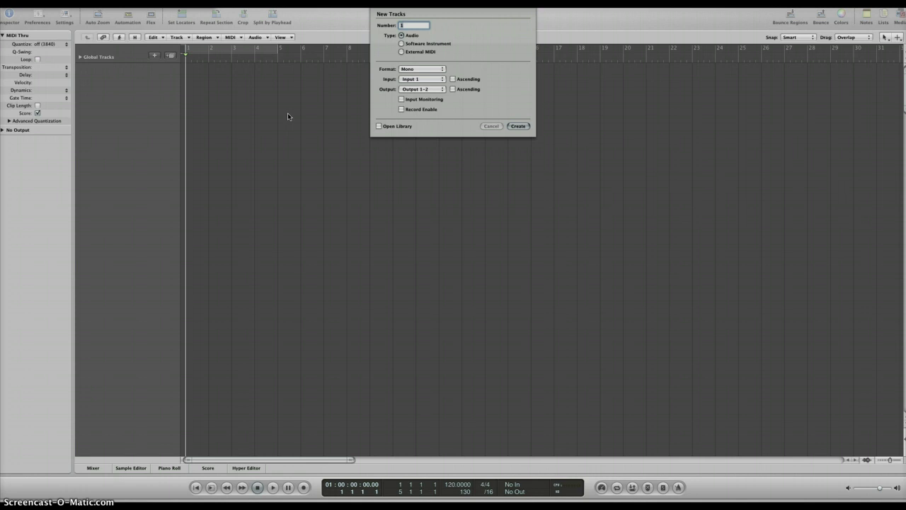
type("4")
key("Return")
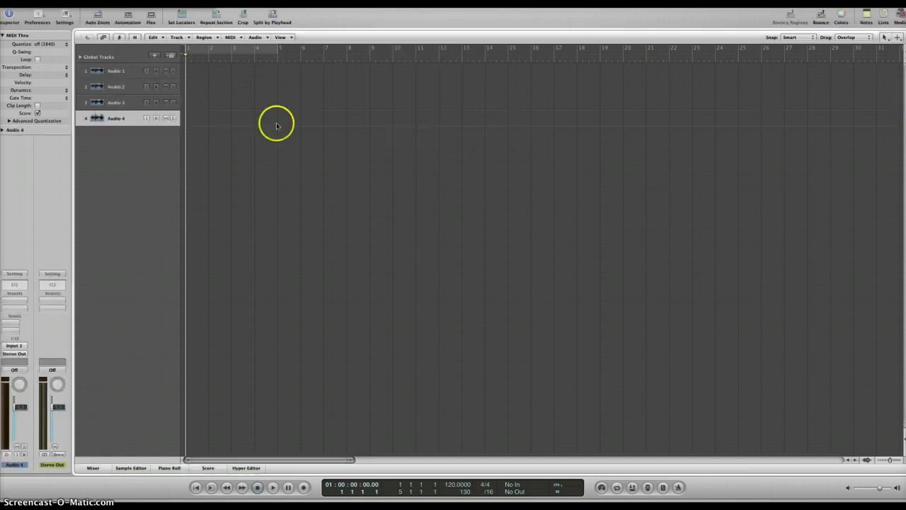
- Select the Audio 1 to Audio 4 tracks in turn
left_click(122, 82)
left_click(125, 102)
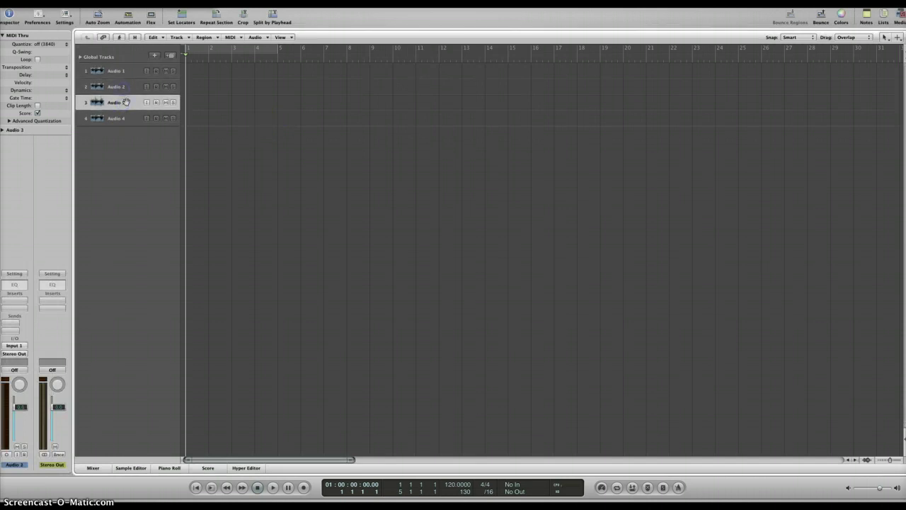
left_click(124, 116)
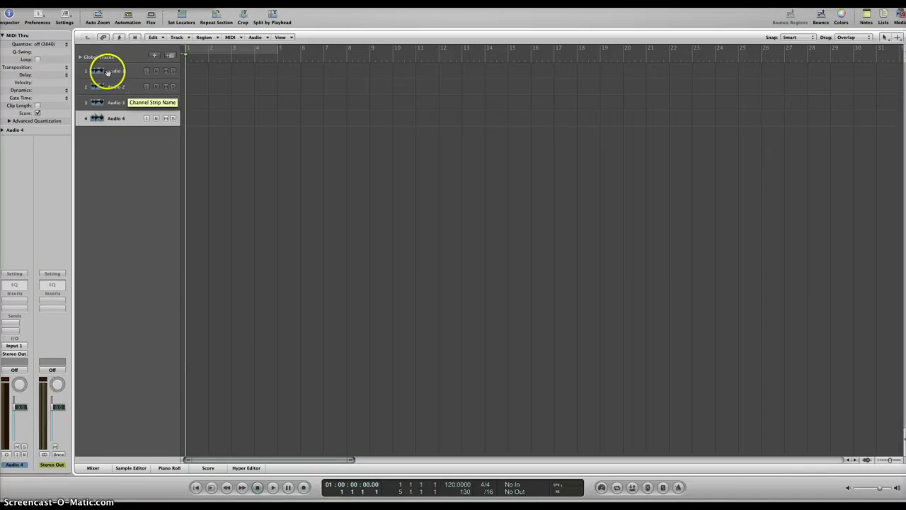
left_click(111, 82)
left_click(115, 102)
left_click(114, 118)
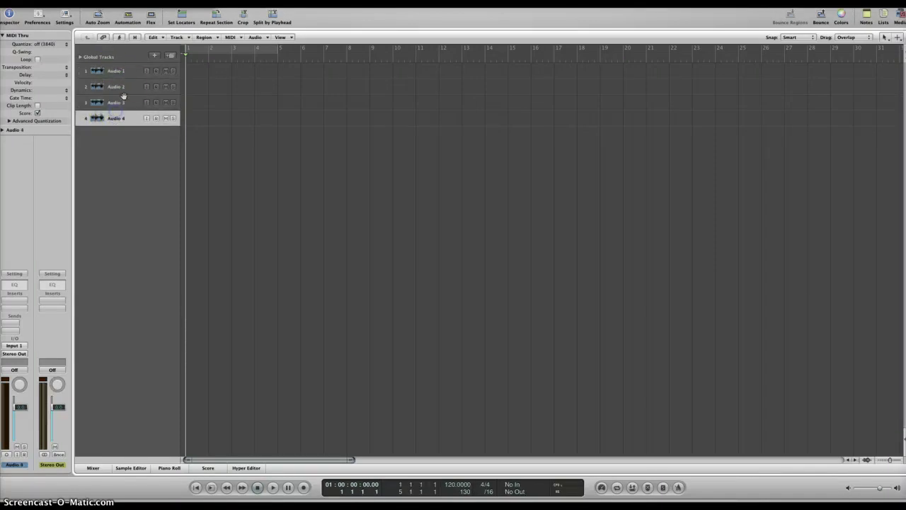
left_click(126, 71)
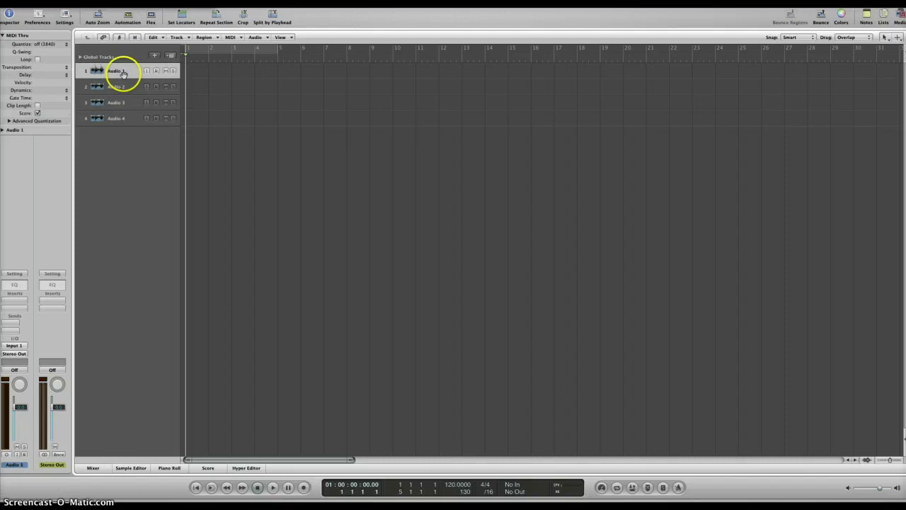
- Show the mixer below the tracks and select the Audio 2, 3 and 4 channel strips
left_click(99, 467)
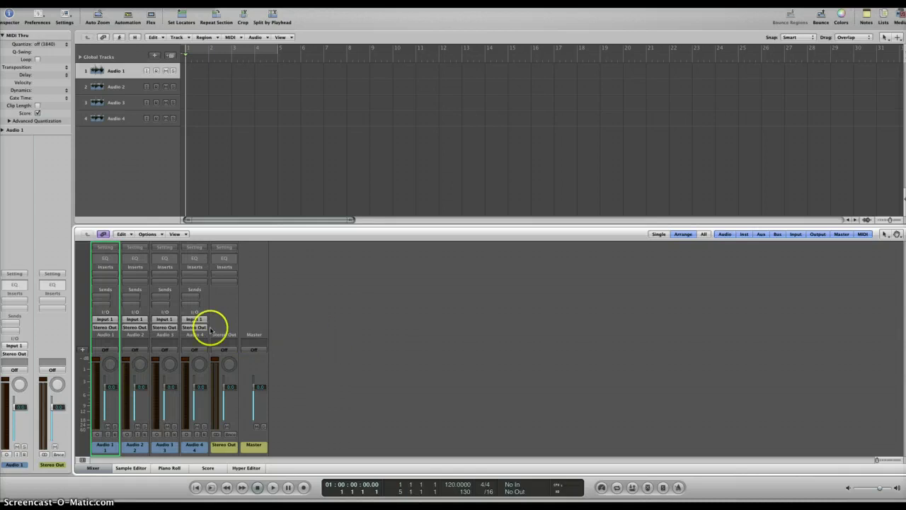
left_click(132, 445)
left_click(165, 445)
left_click(190, 446)
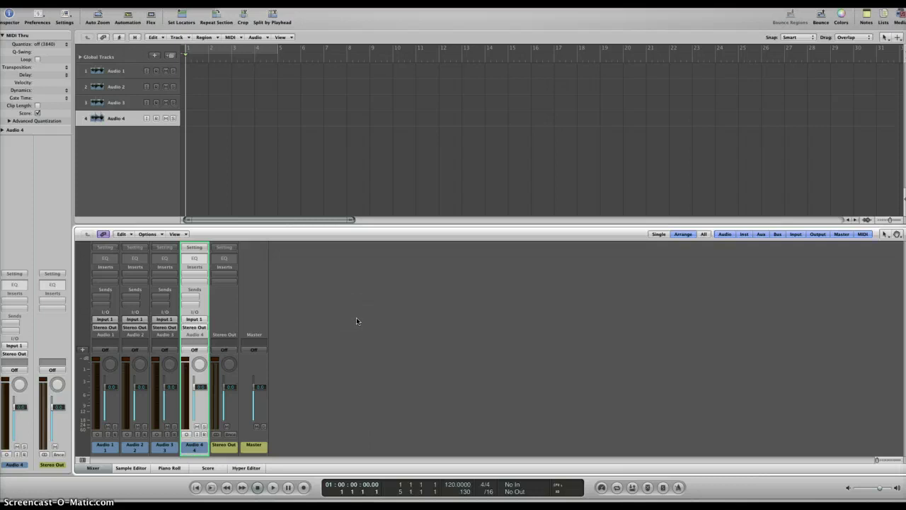
key("super+Tab")
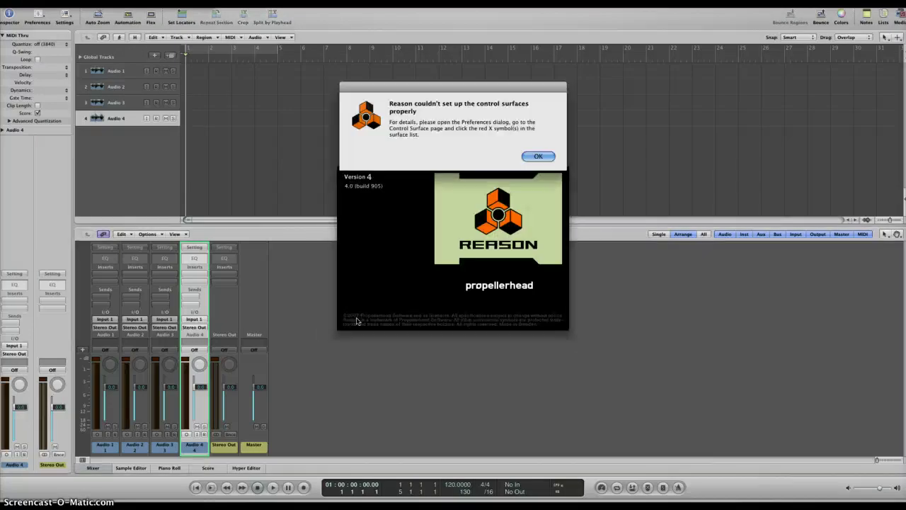
- Dismiss Reason's control-surface alert and move its window to uncover Logic's tracks
left_click(532, 159)
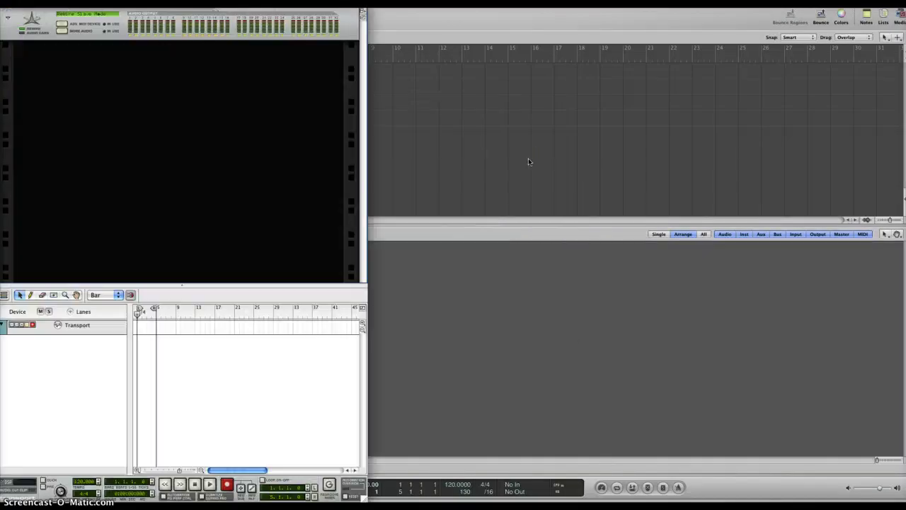
left_click_drag(288, 1, 676, 19)
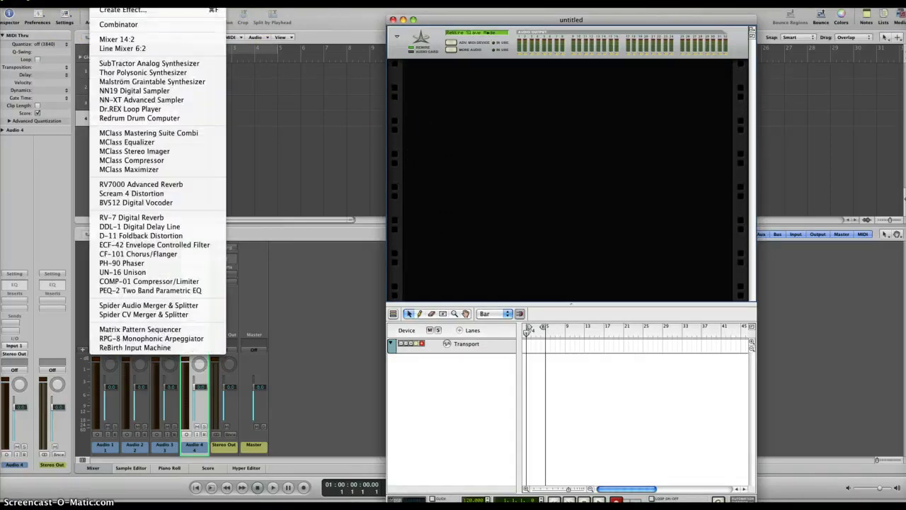
- Add a Redrum Drum Computer and a SubTractor Analog Synthesizer below it in the rack
left_click(486, 148)
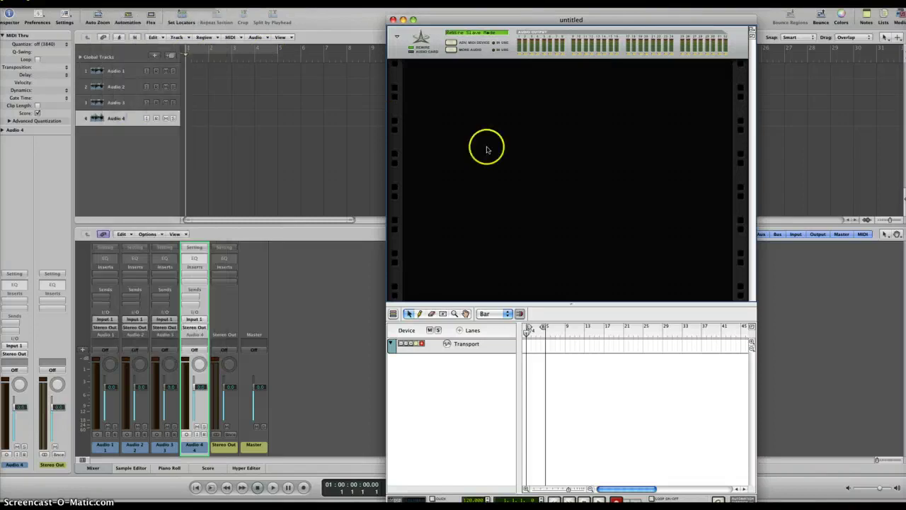
left_click(106, 0)
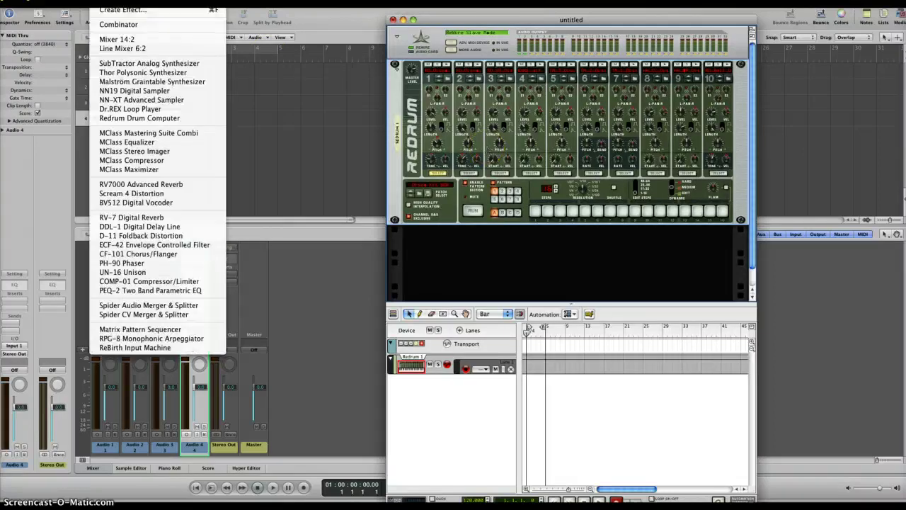
left_click(113, 64)
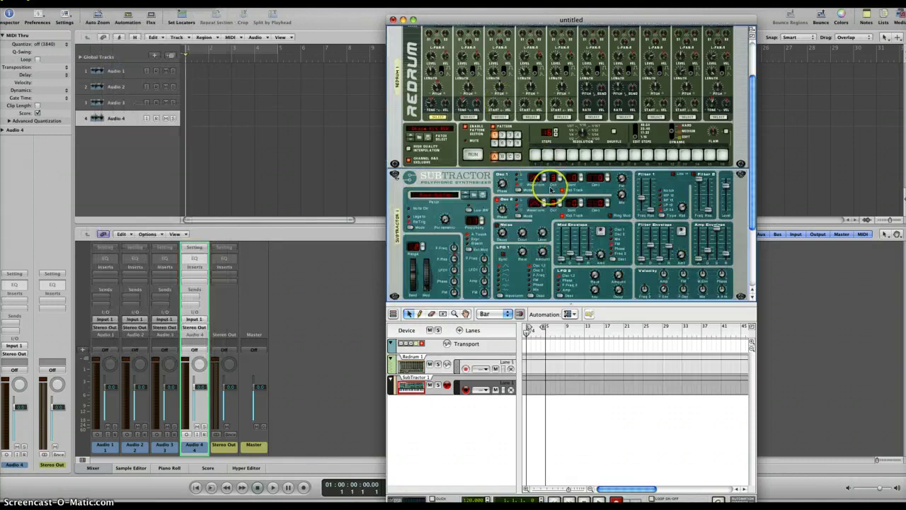
scroll(551, 189, "up", 3)
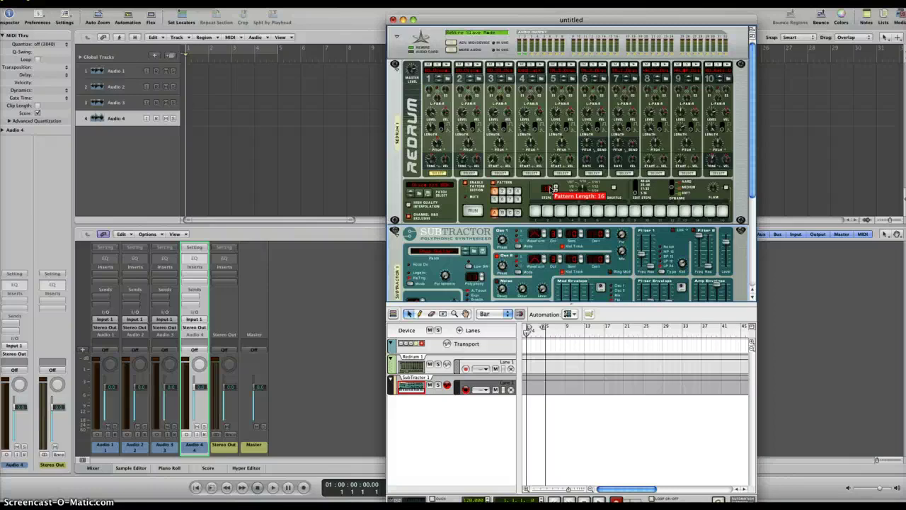
- Flip the rack and cable Redrum's left/right master outputs to hardware inputs 3 and 4
key("Tab")
left_click(572, 145)
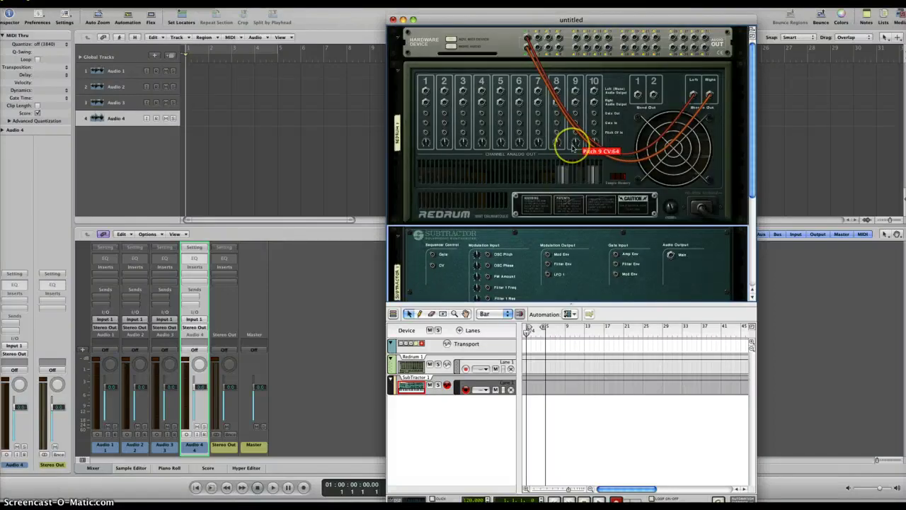
left_click_drag(573, 146, 710, 95)
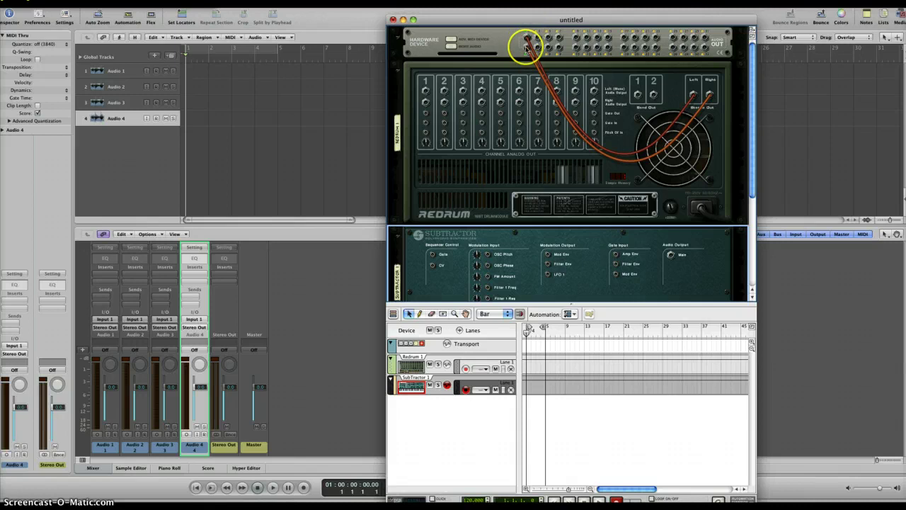
left_click_drag(526, 45, 528, 46)
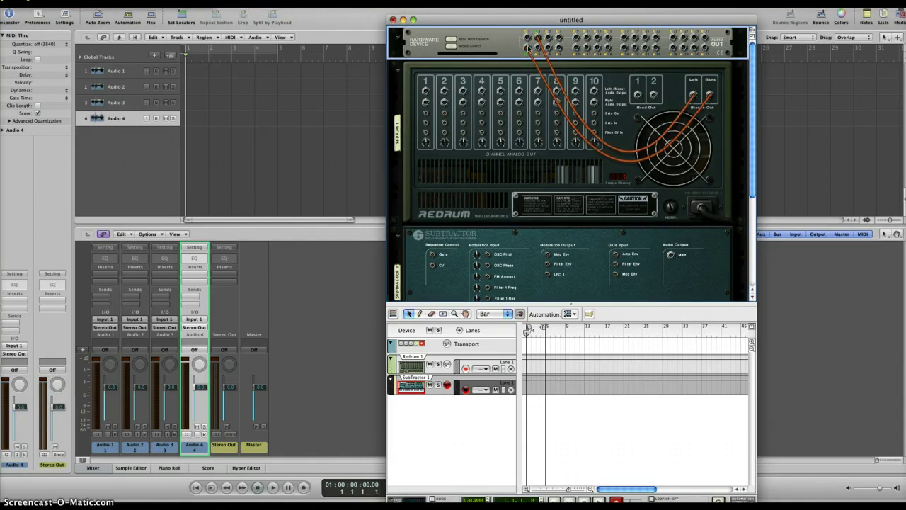
mouse_move(527, 57)
left_mouse_down()
mouse_move(532, 27)
mouse_move(551, 61)
mouse_move(538, 48)
left_mouse_up()
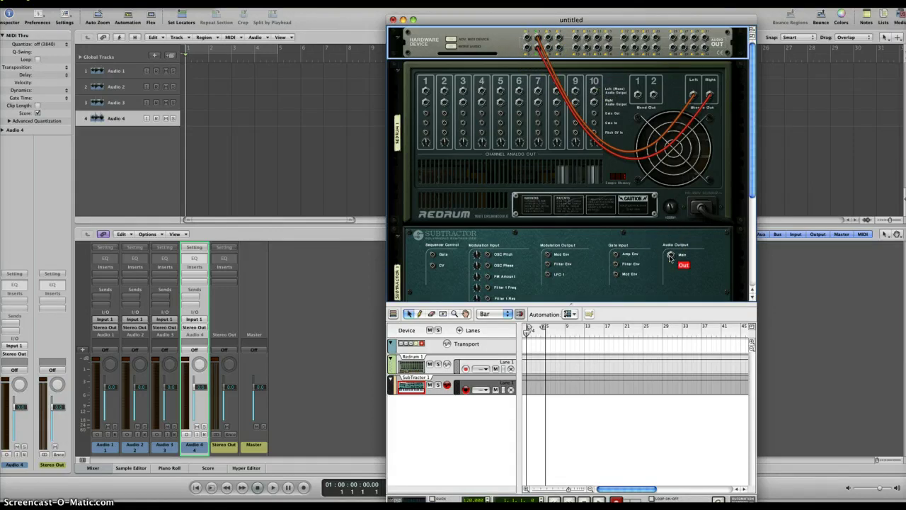
- Cable SubTractor's main audio output to hardware input 5 and flip the rack to the front
left_click_drag(678, 222, 698, 95)
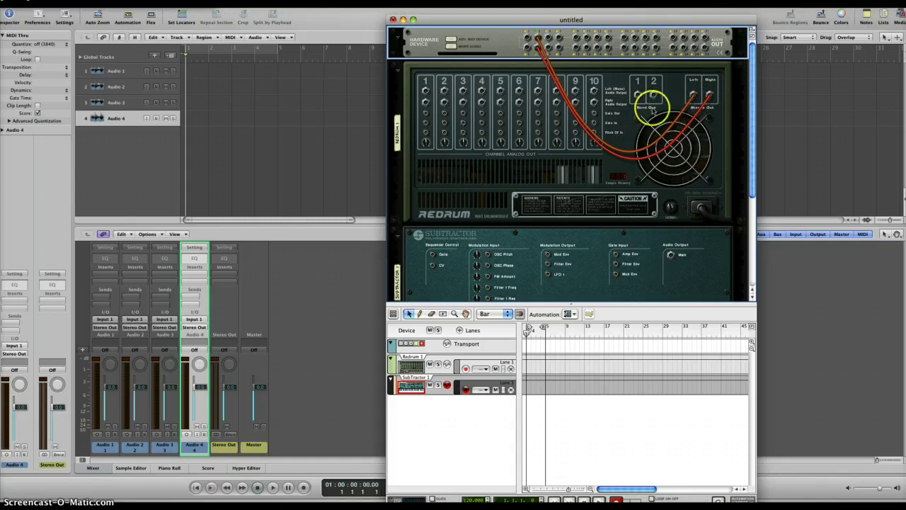
left_click_drag(660, 120, 547, 37)
left_click_drag(565, 97, 547, 50)
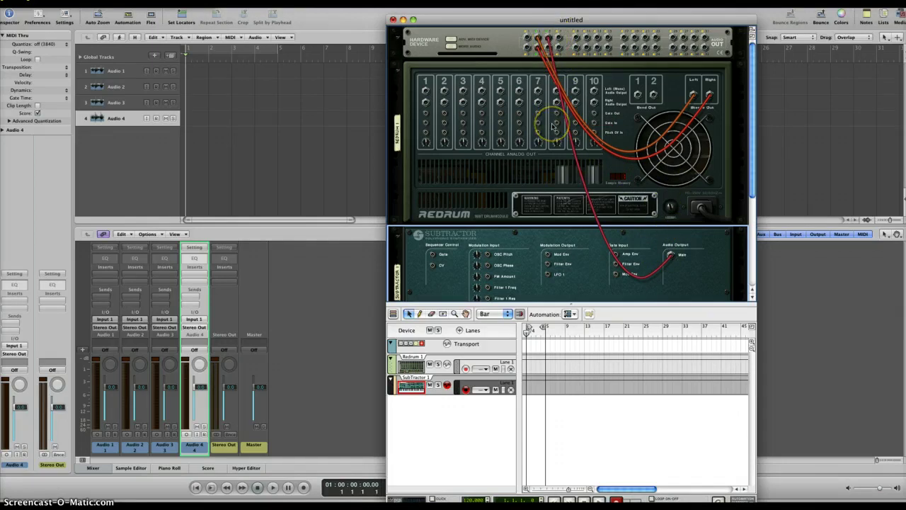
key("Tab")
- Back in Logic, begin a new auxiliary channel strip with Stereo format
left_click(308, 15)
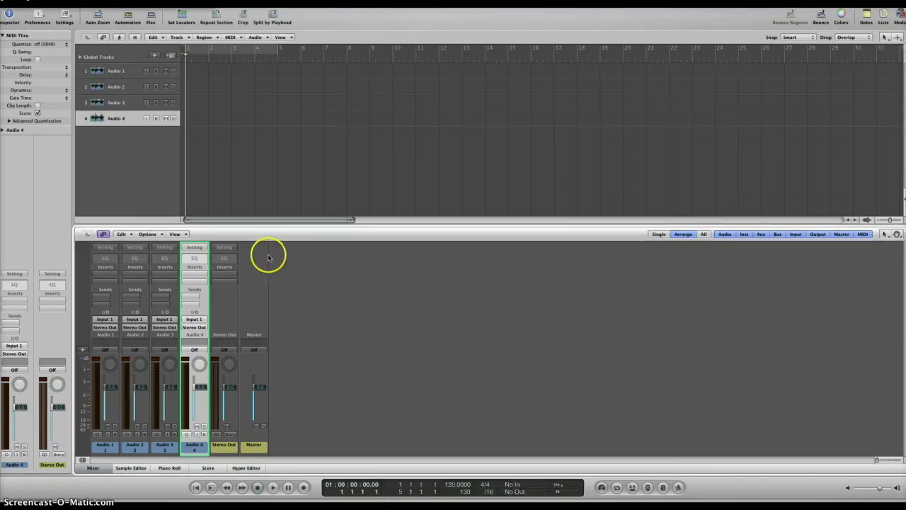
left_click(148, 234)
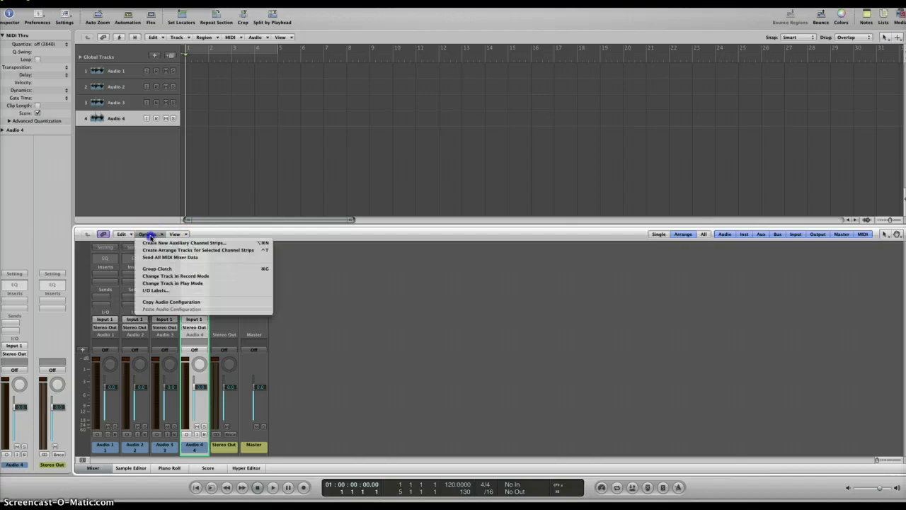
left_click(151, 243)
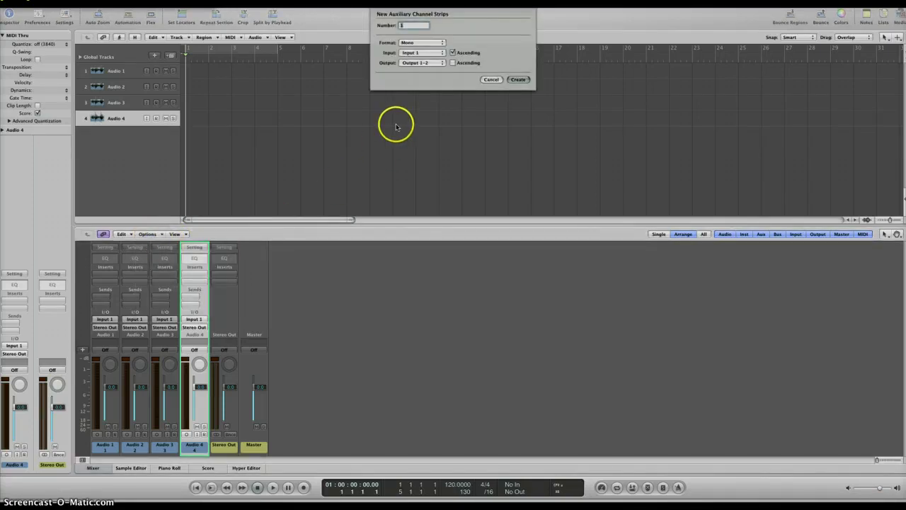
left_click(416, 49)
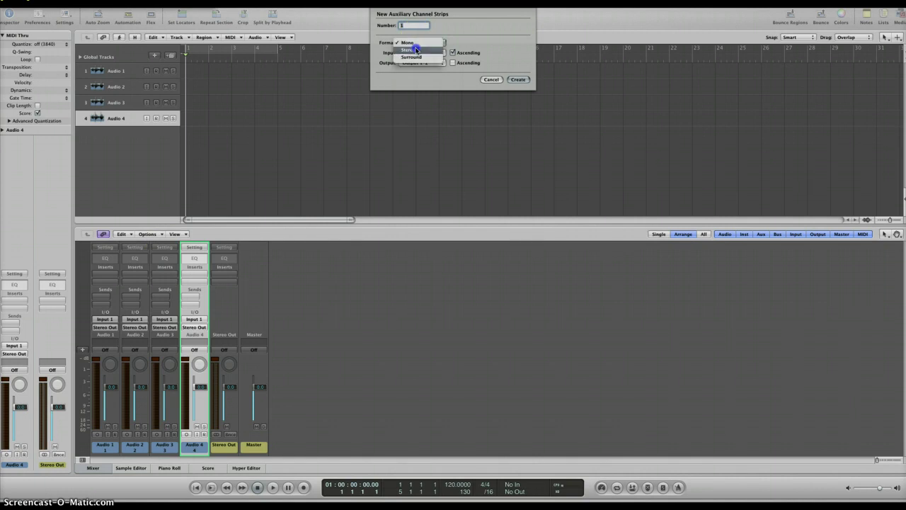
left_click(418, 58)
- Check Reason's rear-panel cabling
key("F9")
left_click(522, 293)
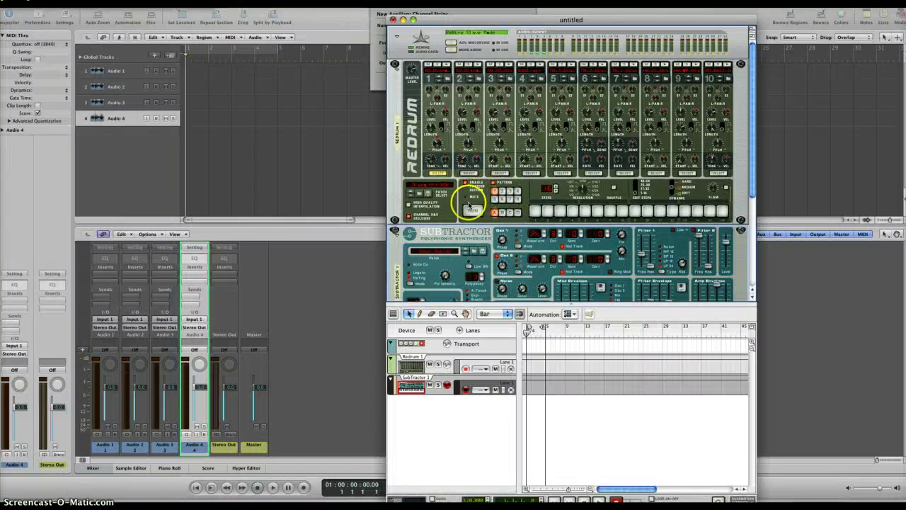
key("Tab")
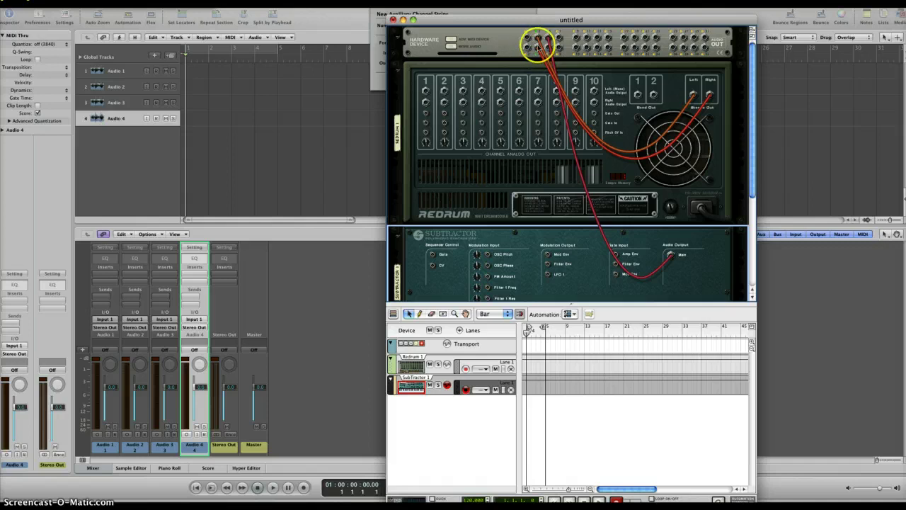
- Set the aux strip input to ReWire channels 3/4 and create it
left_click(384, 51)
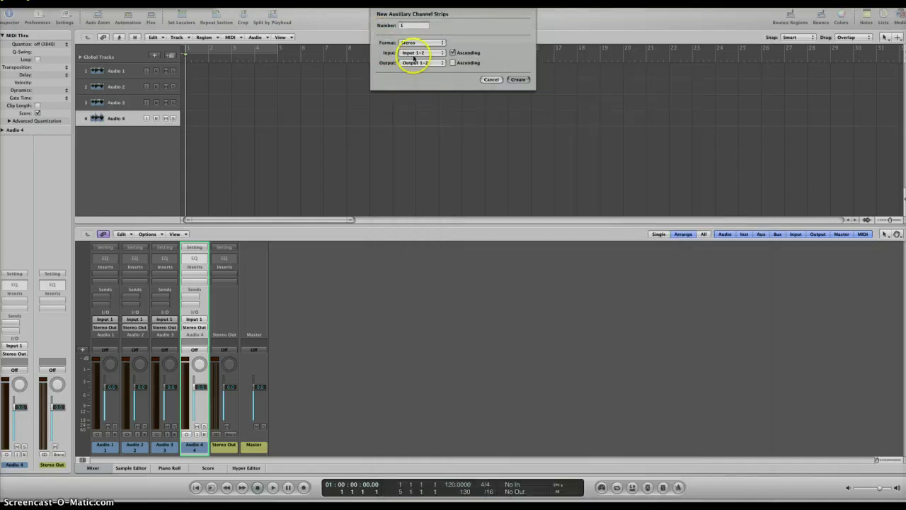
left_click(416, 52)
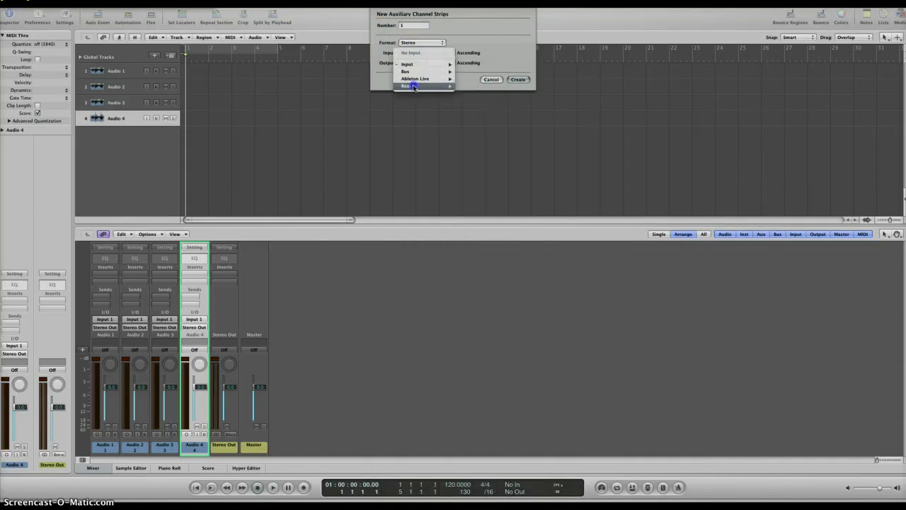
mouse_move(414, 87)
left_click(476, 93)
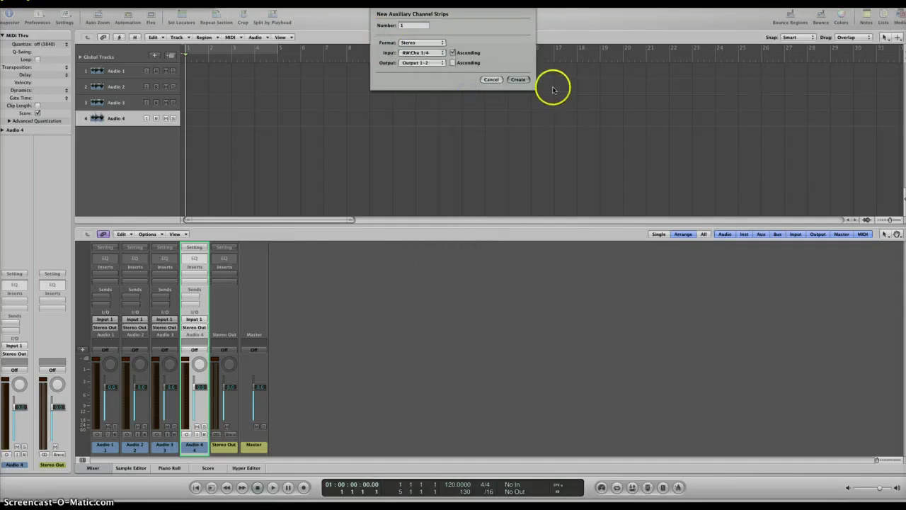
left_click(515, 79)
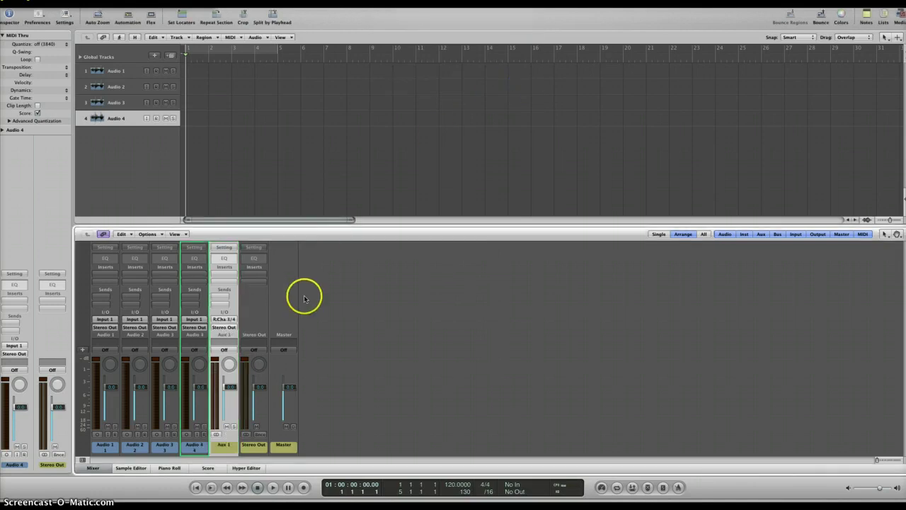
- Create a Mono auxiliary strip with input RW:Channel 5, then bring Reason forward
left_click(150, 236)
left_click(163, 248)
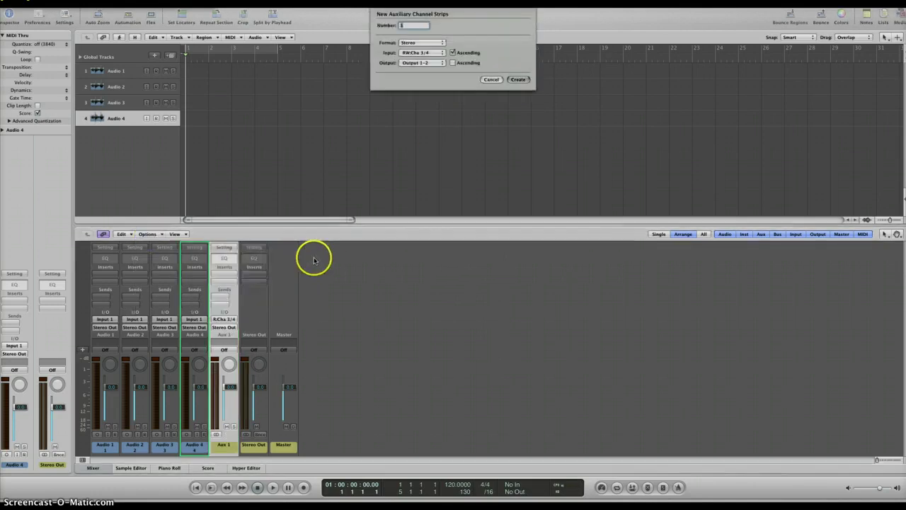
left_click(407, 44)
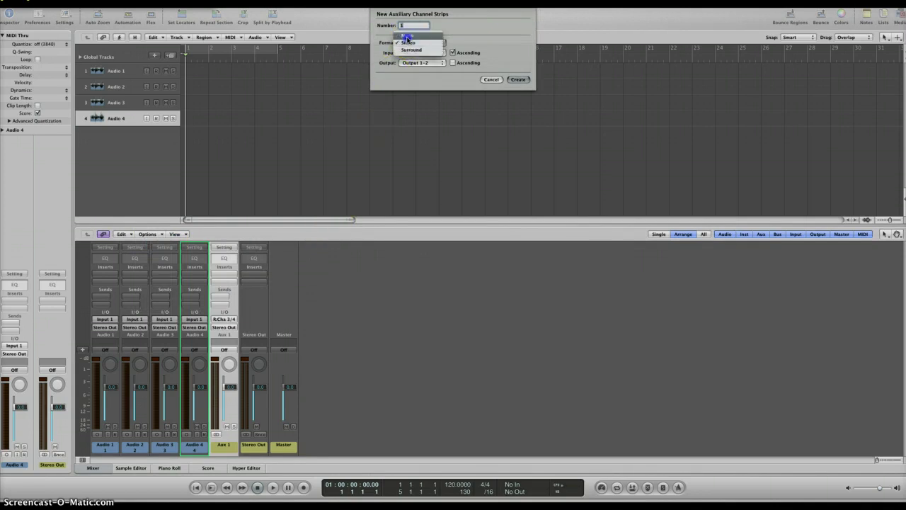
left_click(407, 37)
left_click(414, 52)
mouse_move(446, 86)
left_click(472, 69)
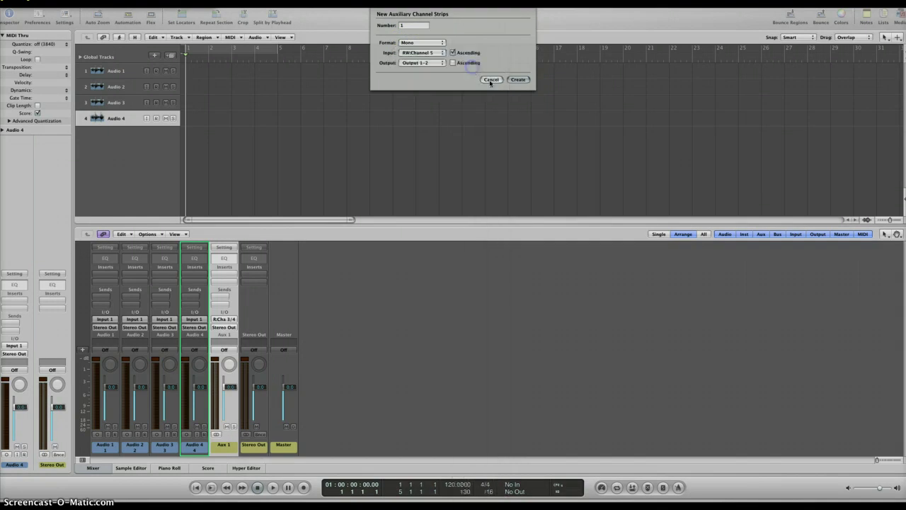
left_click(520, 79)
key("F9")
left_click(444, 316)
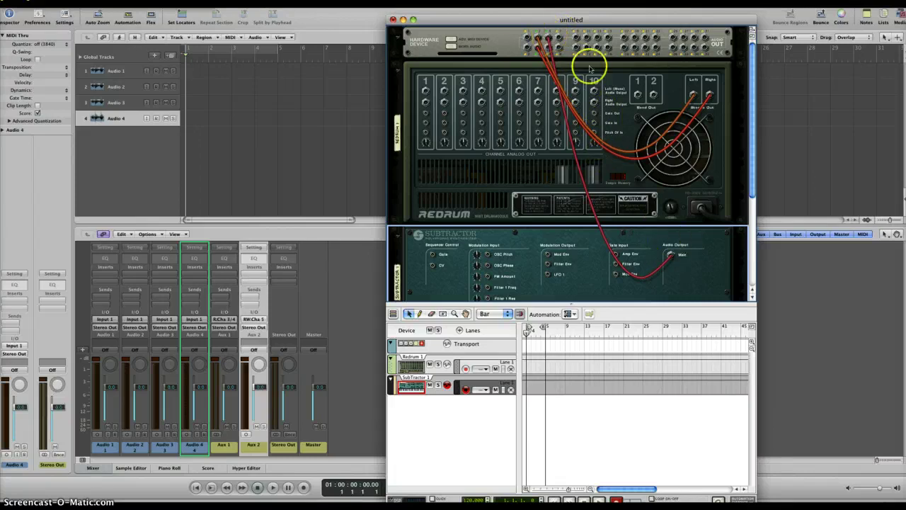
- Bring Reason forward with Exposé, turn the rack to the front panels, and trigger Redrum's first drum
left_click(330, 18)
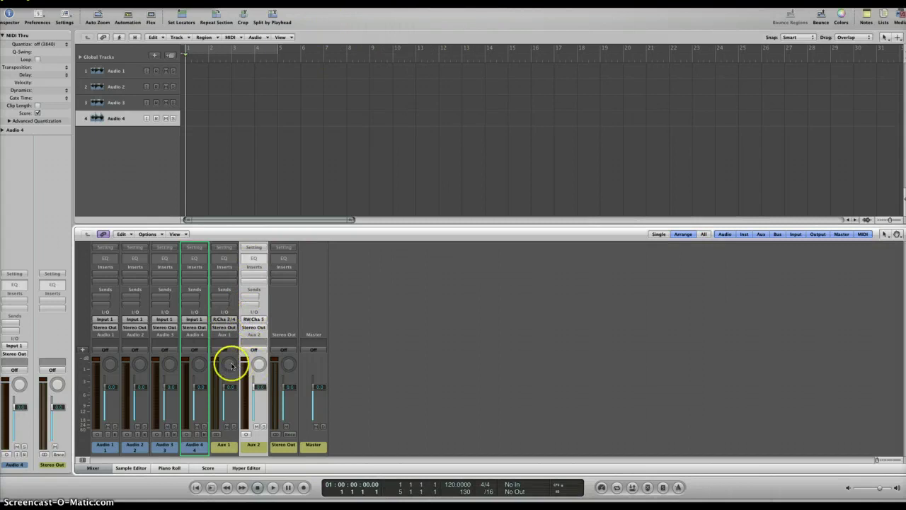
key("F9")
key("F9")
key("F9")
left_click(462, 382)
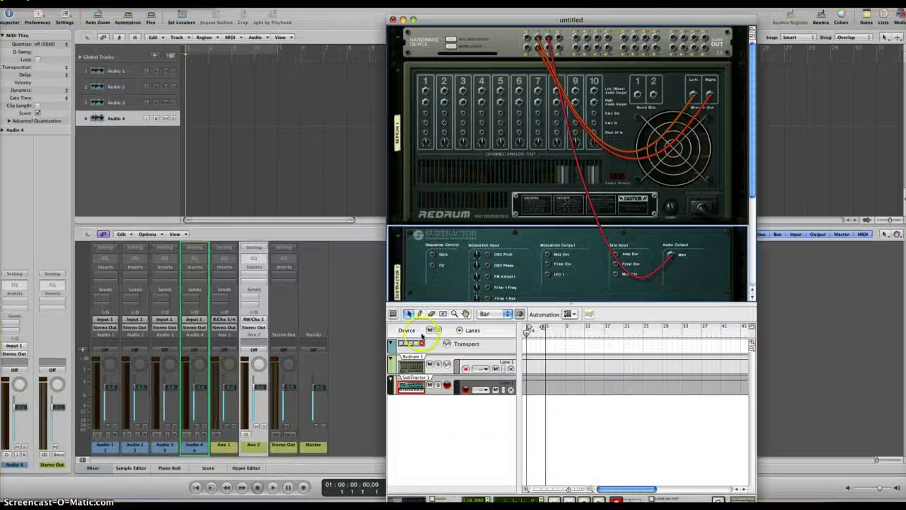
left_click(503, 166)
key("Tab")
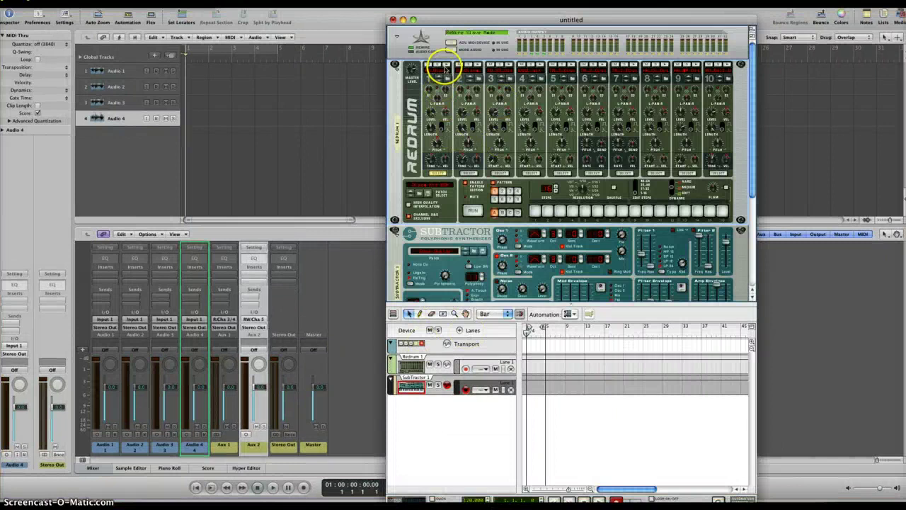
left_click(445, 67)
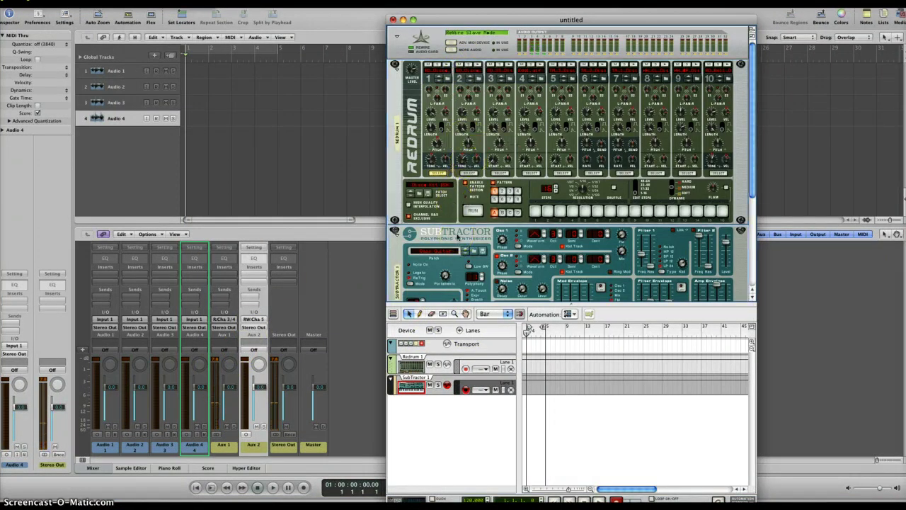
scroll(457, 237, "down", 3)
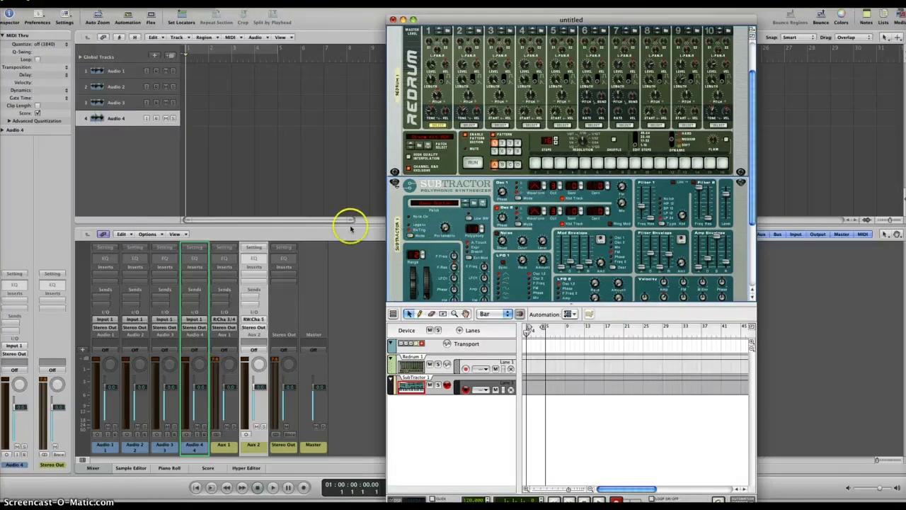
- In Logic's mixer, start new auxiliary channel strips with Stereo format
left_click(332, 251)
left_click(151, 234)
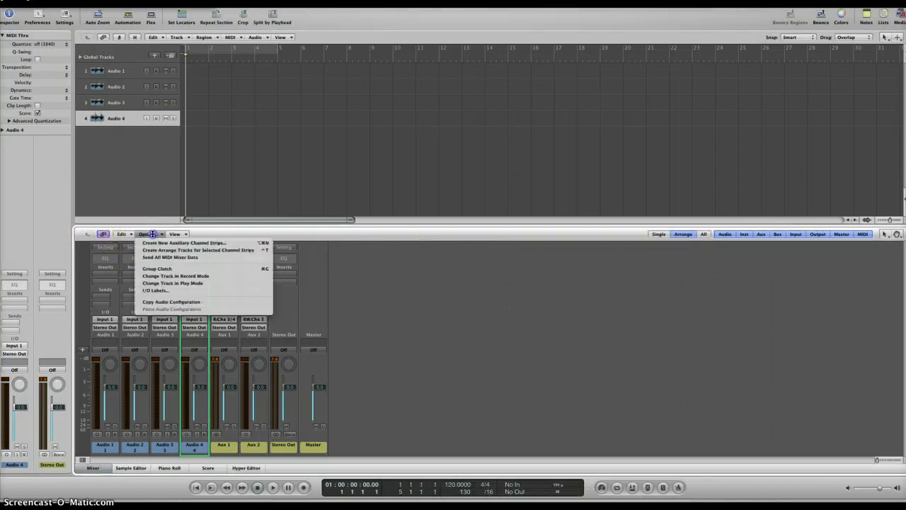
left_click(177, 241)
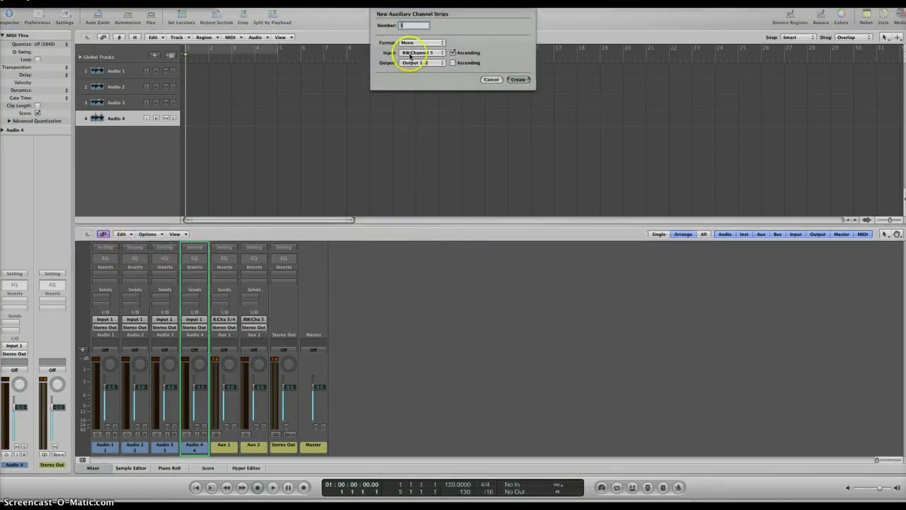
left_click(417, 53)
left_click(415, 41)
left_click(415, 40)
left_click(417, 51)
- Create 4 aux strips with input RW:Cha 5/6 ascending (Aux 3–6)
left_click(416, 53)
left_click(416, 53)
double_click(406, 26)
type("4")
key("Return")
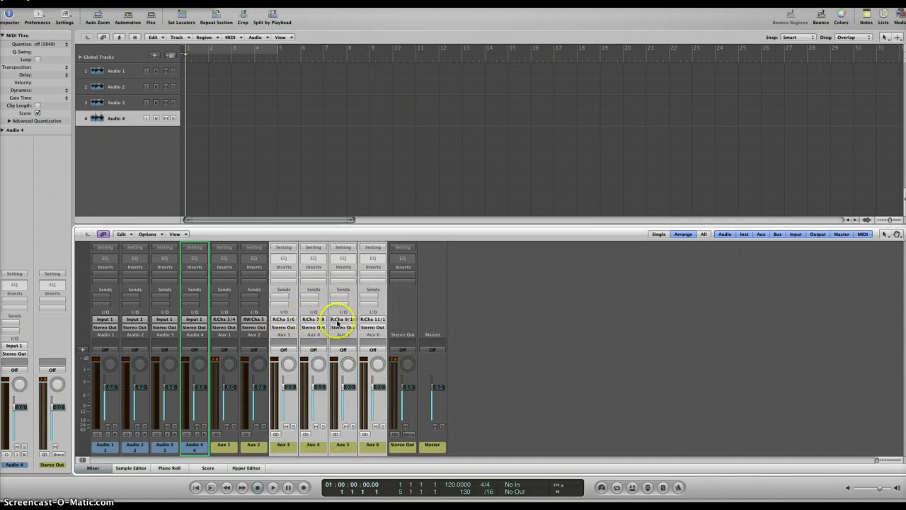
left_click(488, 320)
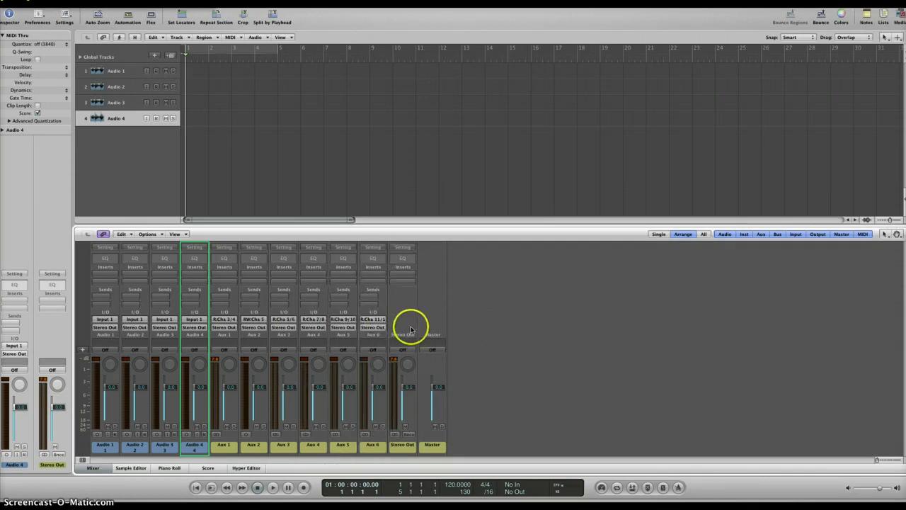